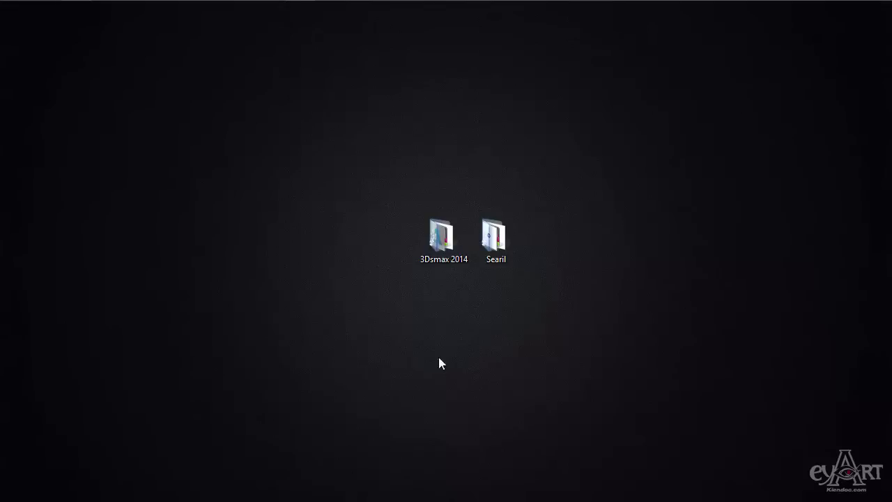
Step: Open the 3Dsmax 2014 folder and run Setup.exe to start the 3ds Max Design 2014 installer
double_click(436, 242)
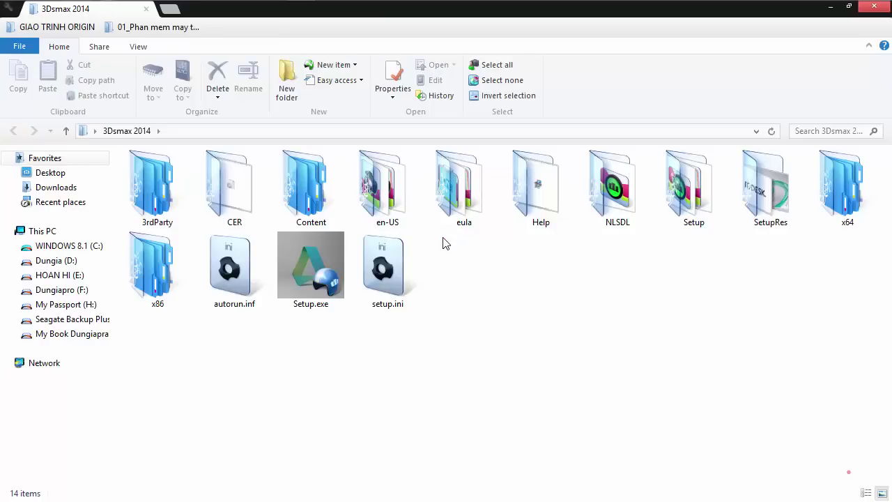
click(314, 271)
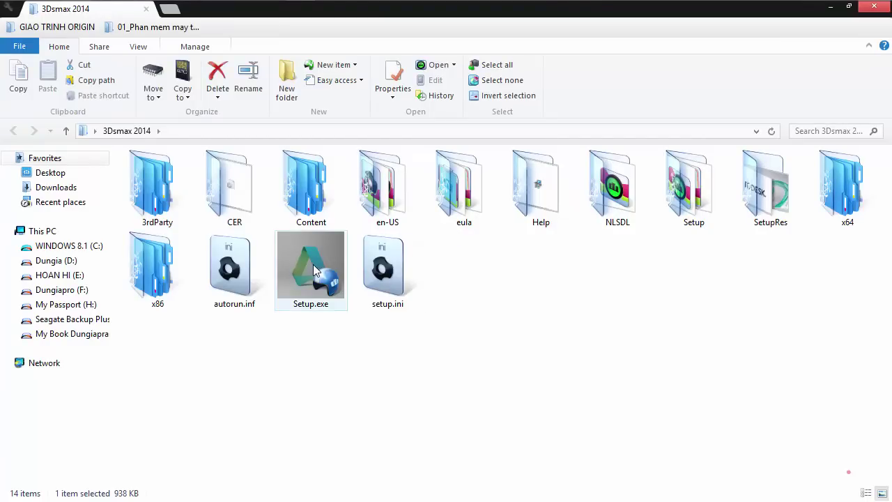
double_click(313, 270)
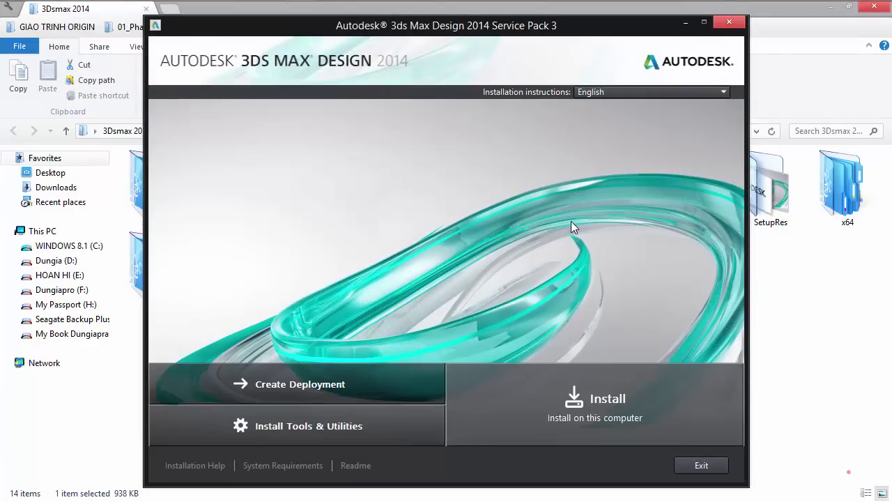
Step: Start the install, accept the license agreement, and enter the stand-alone serial number and product key
click(599, 404)
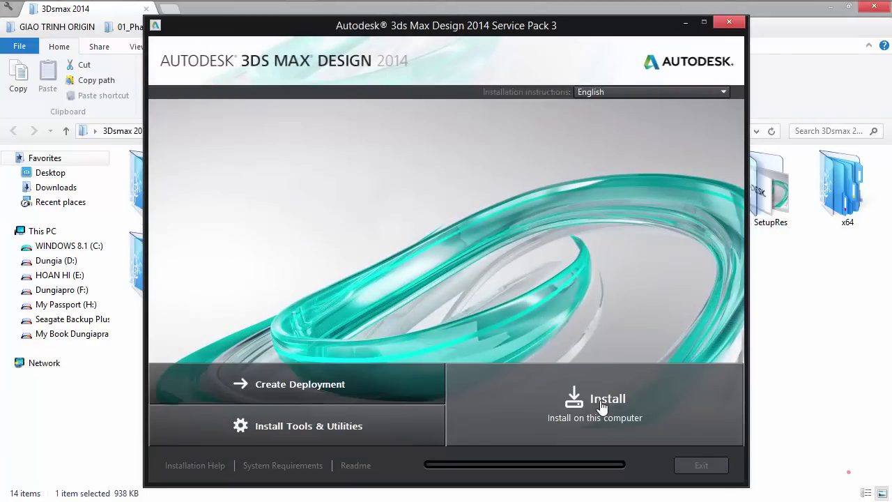
click(624, 426)
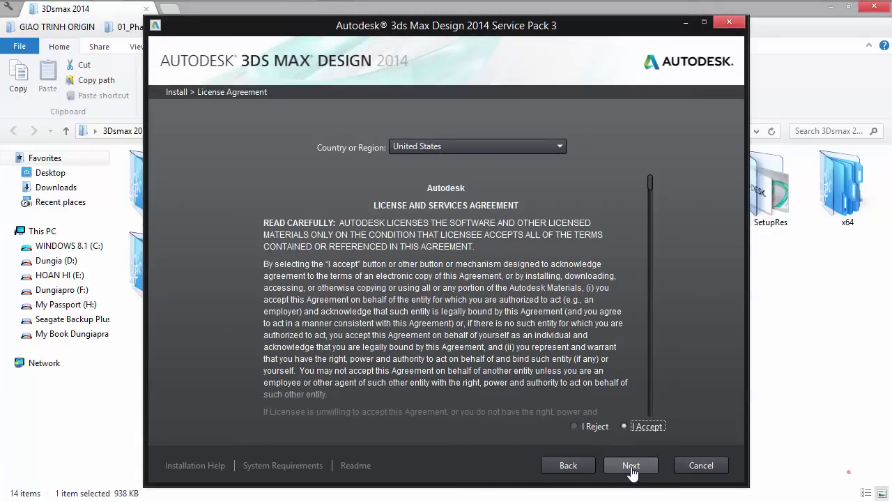
click(630, 465)
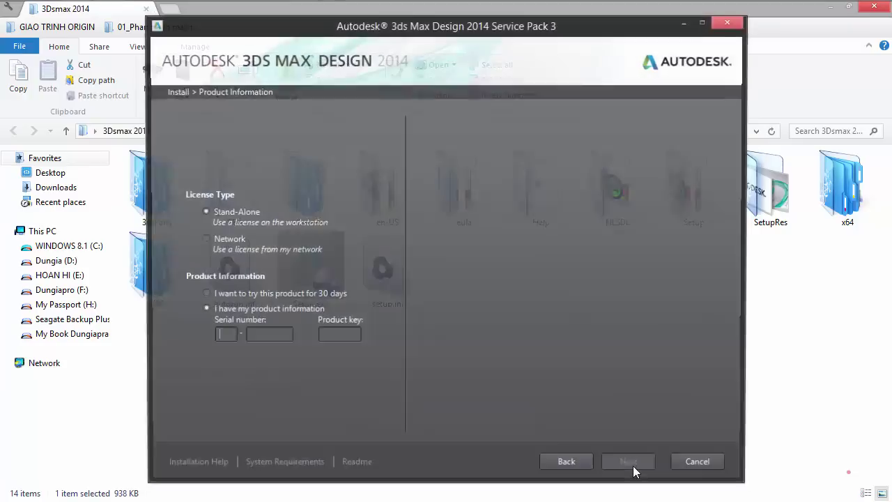
click(230, 336)
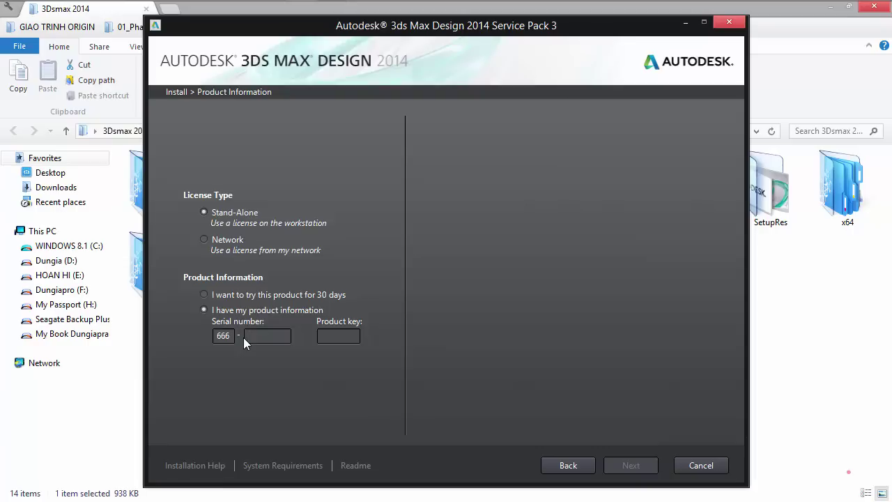
text(9696969)
text(495)
text(1)
Step: Install 3ds Max Design 2014 to C:\Program Files\Autodesk\ and finish once Installation Complete appears
click(622, 465)
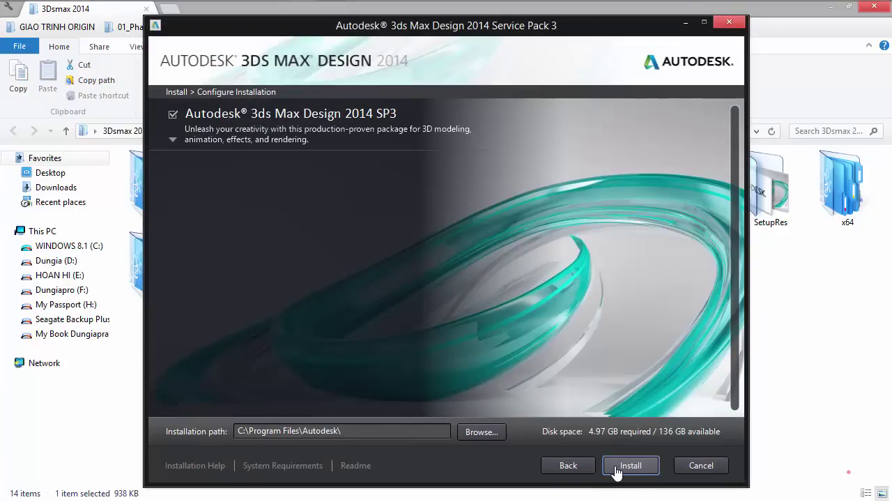
click(629, 467)
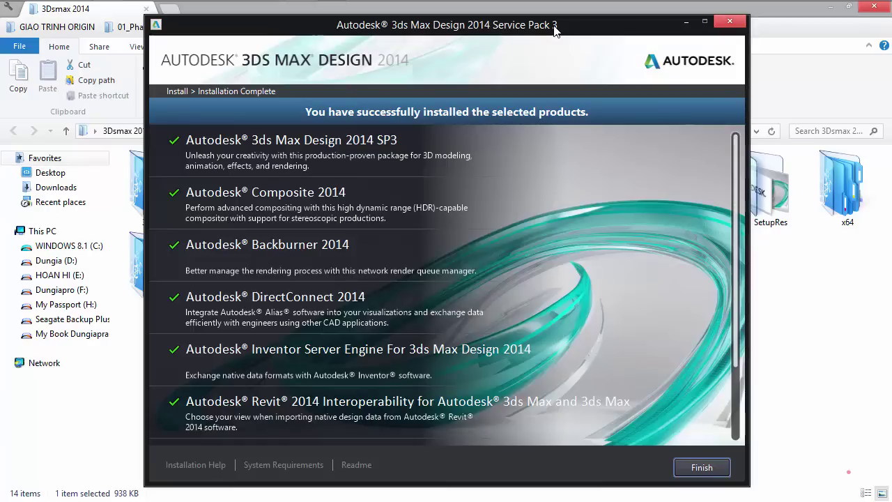
click(700, 470)
Step: Close the 3Dsmax 2014 folder window and move the 3ds Max Design 2014 shortcut beside the folders
click(865, 11)
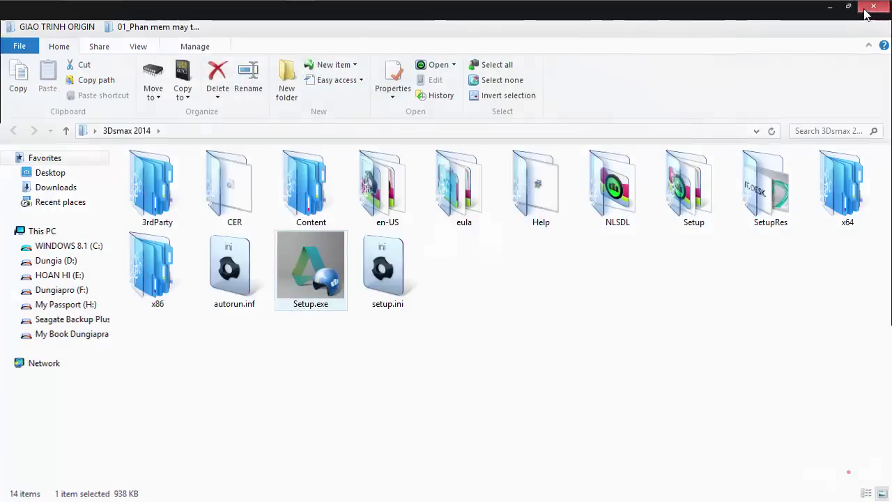
drag(26, 25, 372, 238)
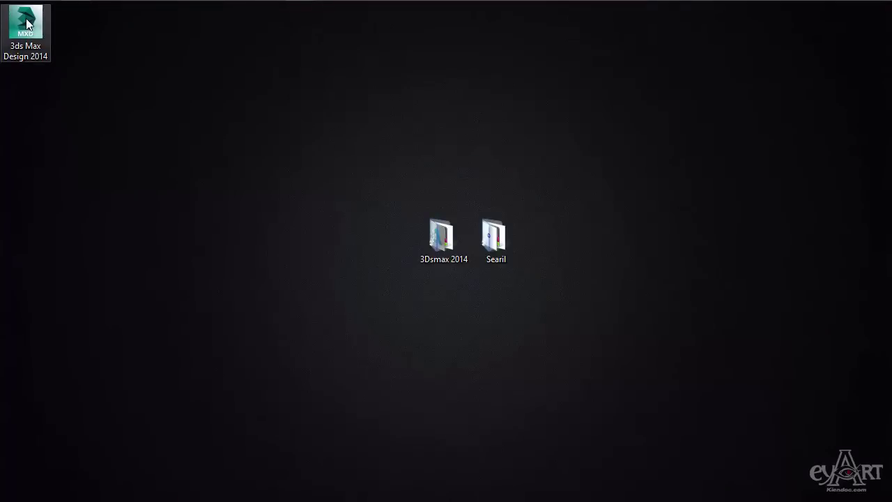
click(440, 324)
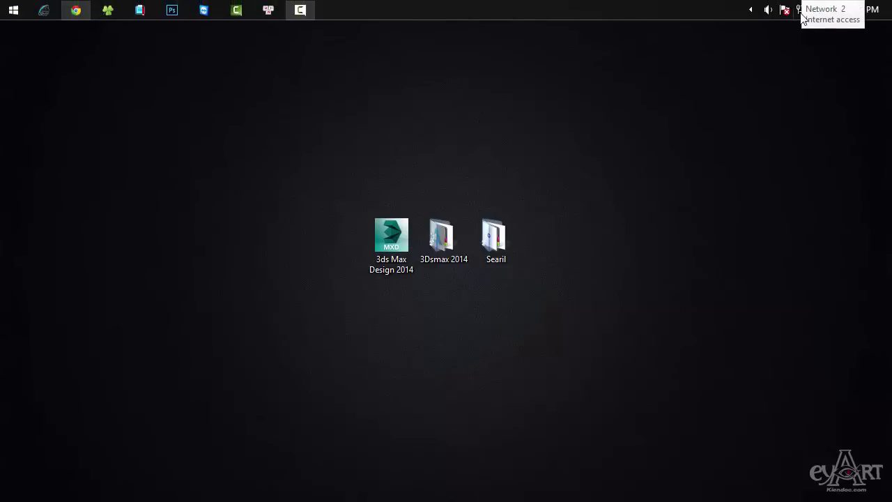
Step: Disable the Ethernet 2 adapter through Network and Sharing Center, then minimize Network Connections
right_click(802, 15)
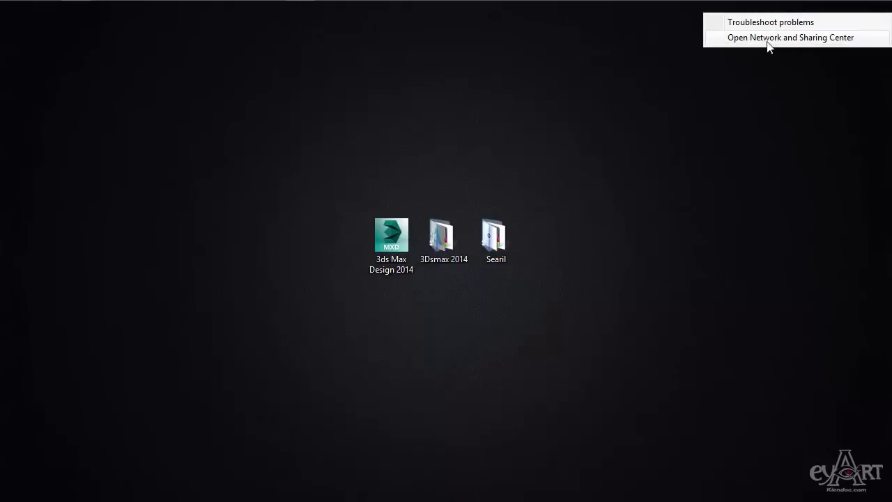
click(814, 37)
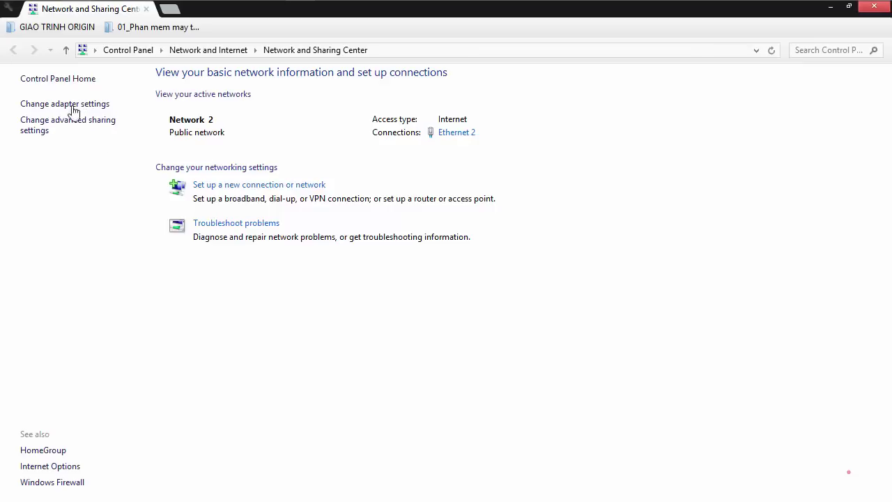
click(67, 106)
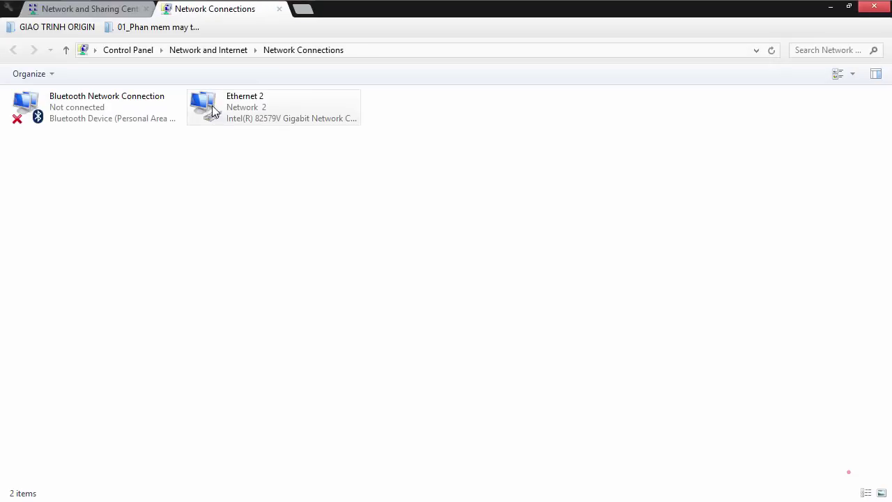
right_click(209, 106)
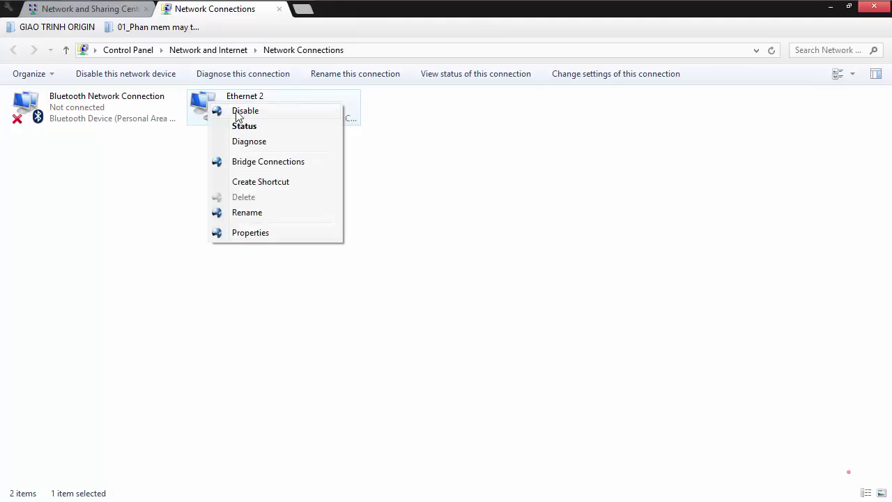
click(237, 114)
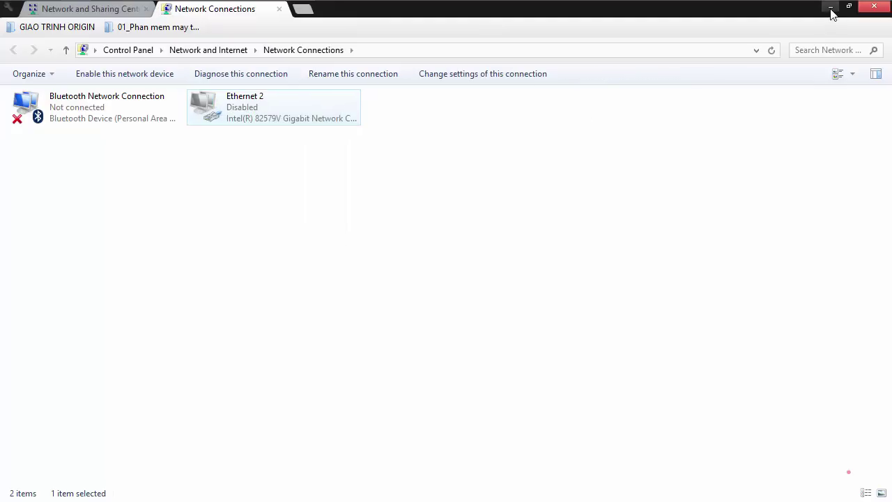
click(830, 8)
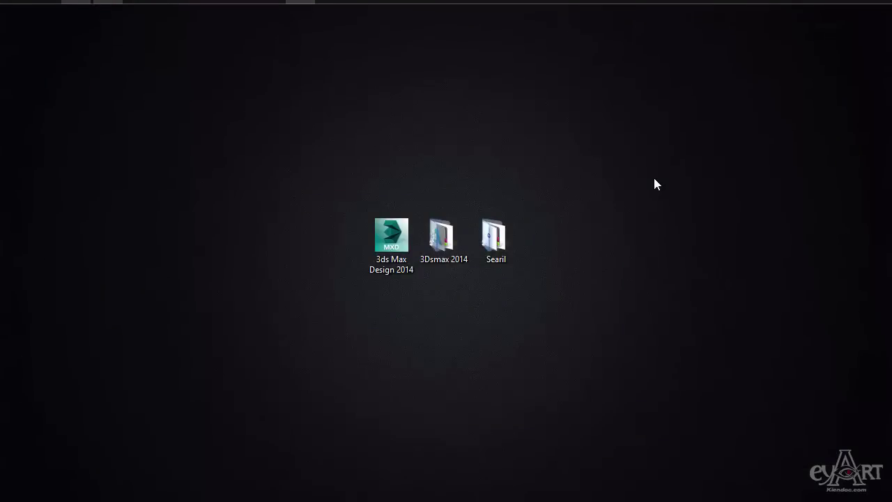
Step: Launch 3ds Max Design 2014, agree to the privacy statement, and proceed through Activate to Internet Connection Required
double_click(387, 237)
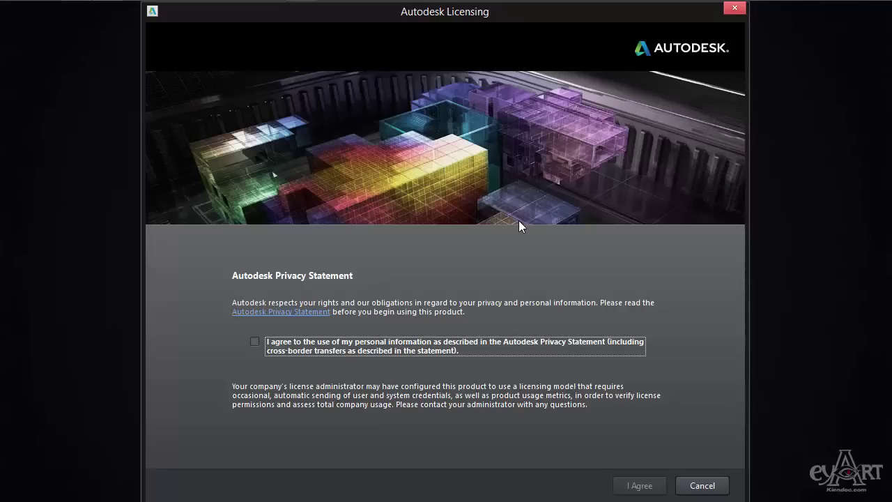
click(255, 341)
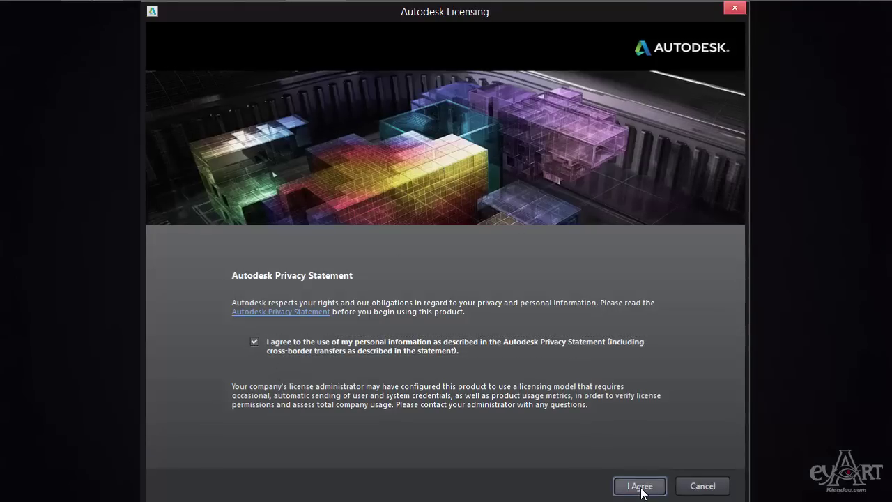
click(641, 487)
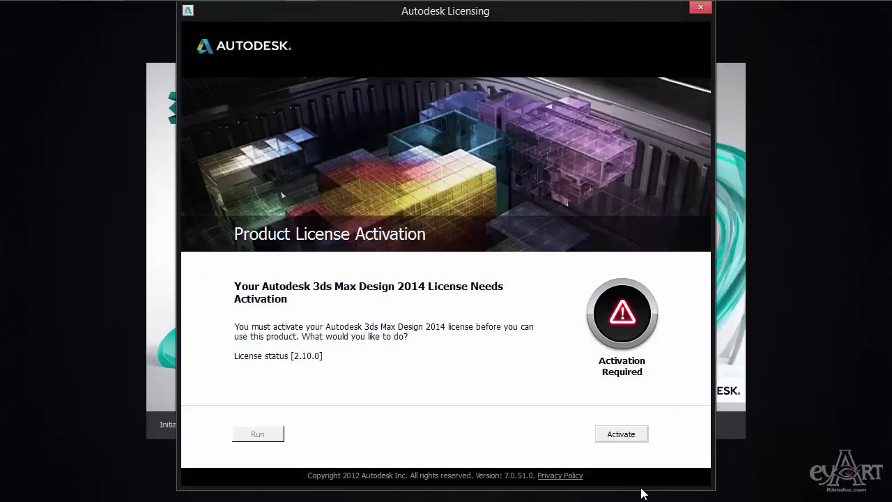
click(622, 436)
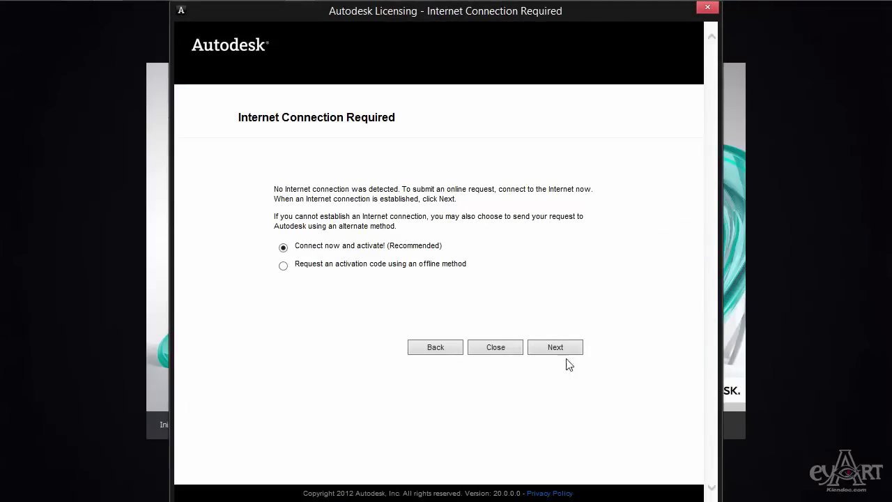
click(554, 350)
click(555, 350)
click(560, 353)
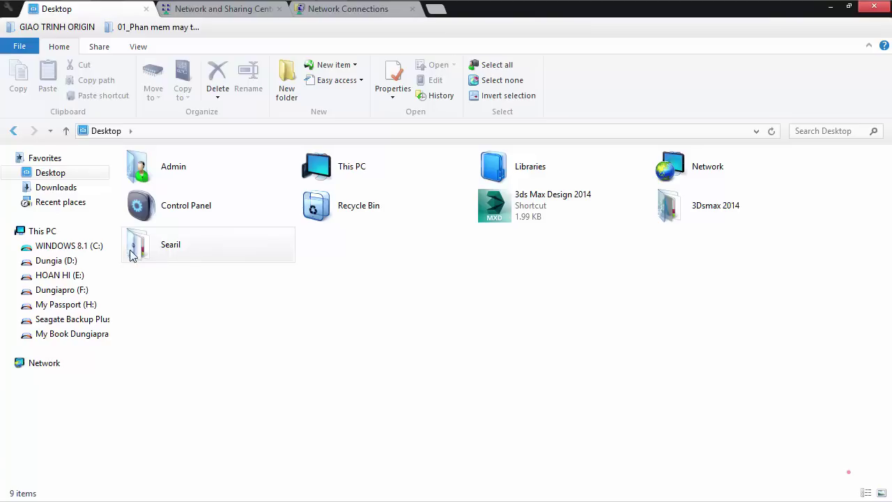
Step: Run xf-adsk64 from the Searil folder as administrator and patch until Successfully patched appears
click(134, 251)
double_click(134, 251)
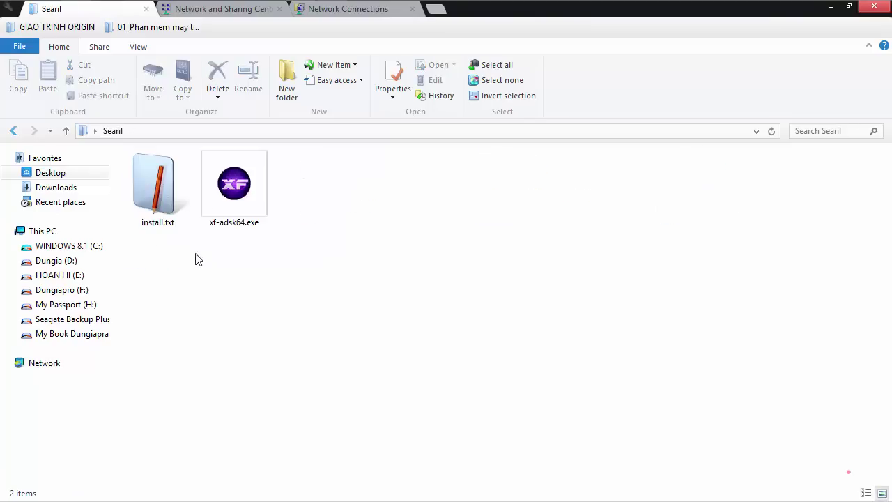
right_click(239, 186)
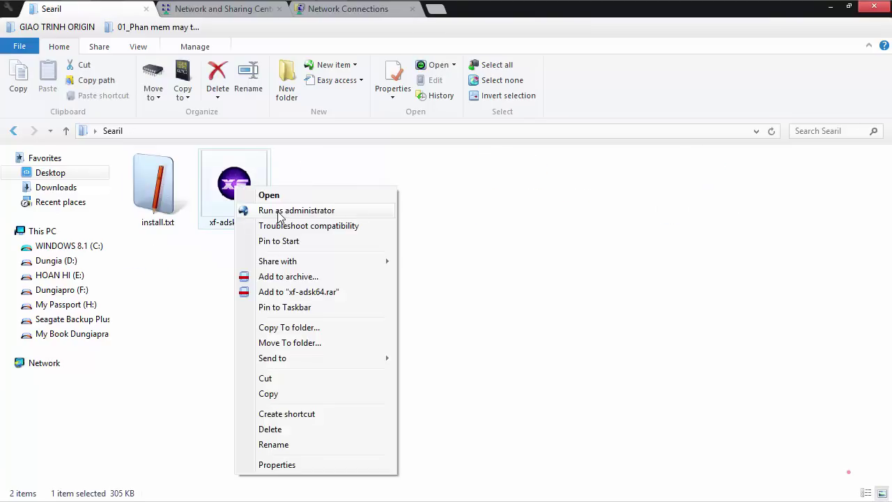
click(278, 212)
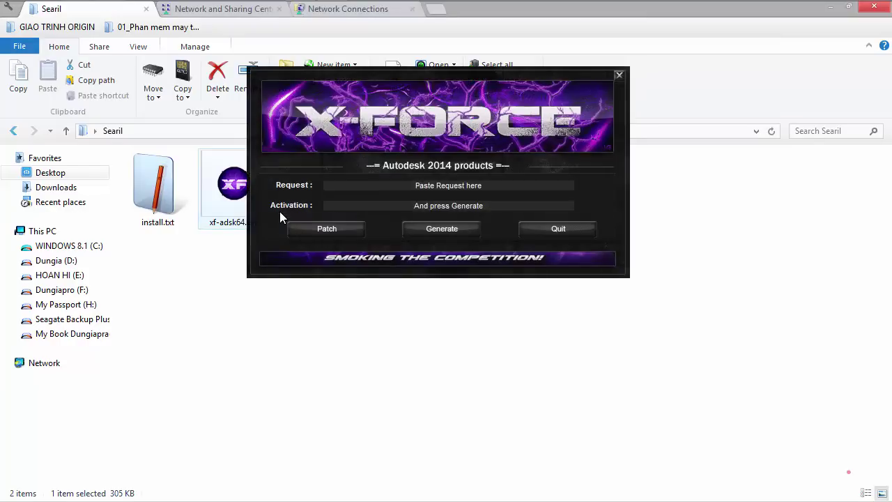
click(331, 232)
click(469, 300)
Step: Close the Internet Connection Required licensing window and restart 3ds Max Design activation
click(829, 11)
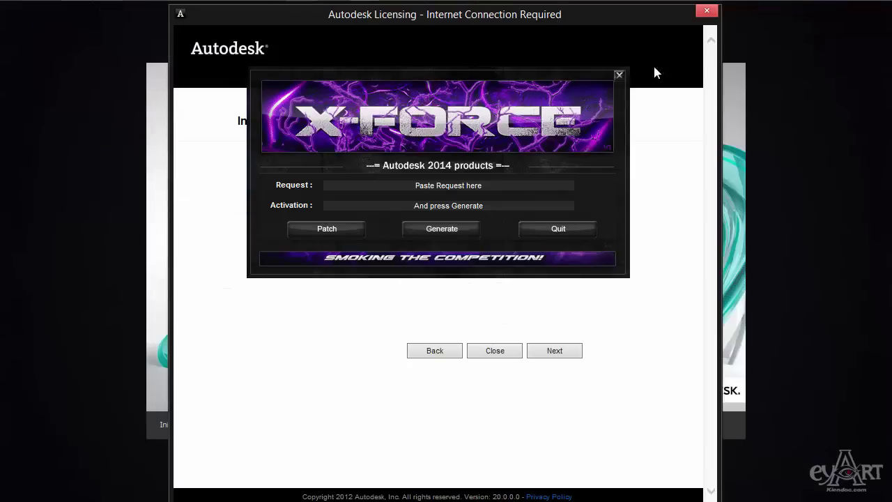
click(711, 11)
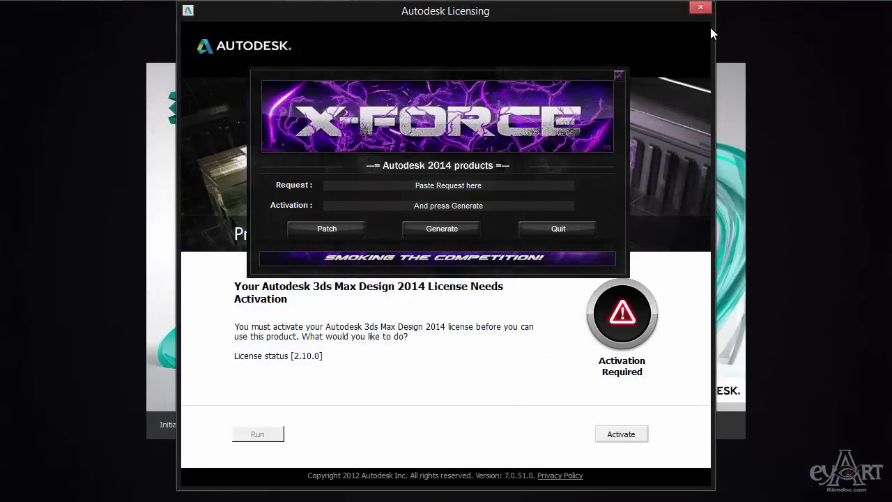
click(621, 434)
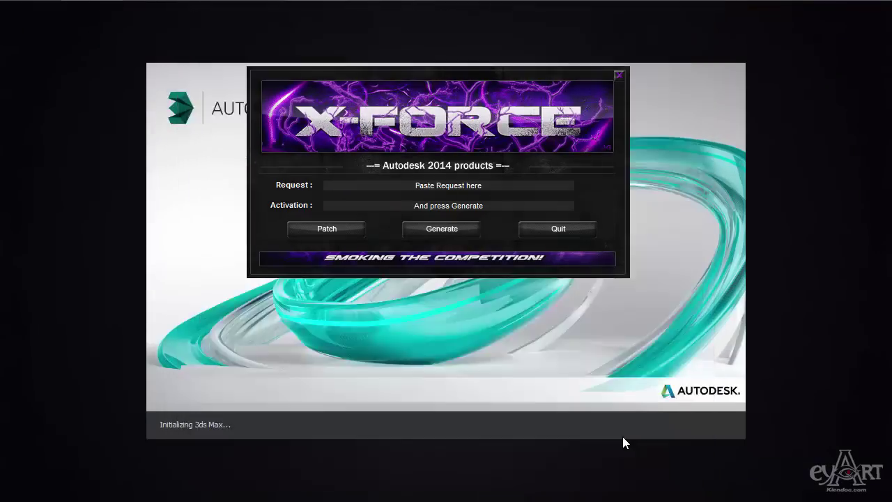
Step: Copy the Autodesk request code into the keygen's Request field
mouse_move(445, 121)
mouse_down()
mouse_move(448, 363)
mouse_move(430, 375)
mouse_up()
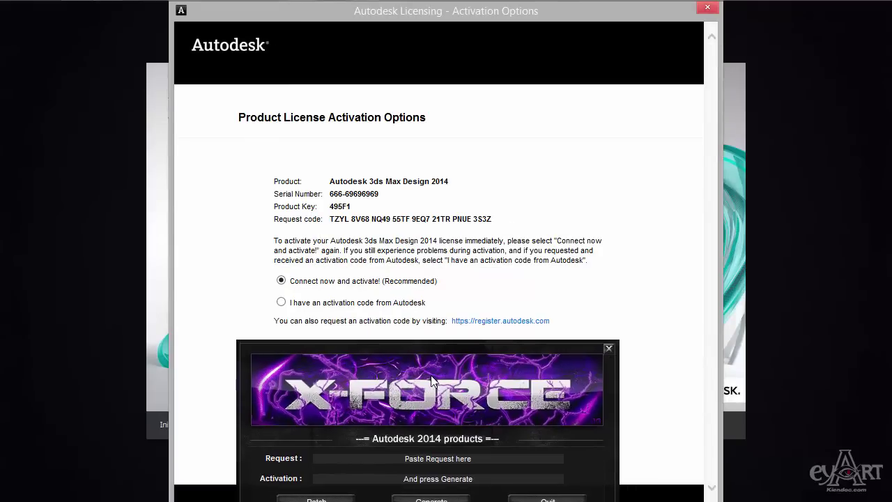
drag(493, 218, 332, 219)
key(ctrl+c)
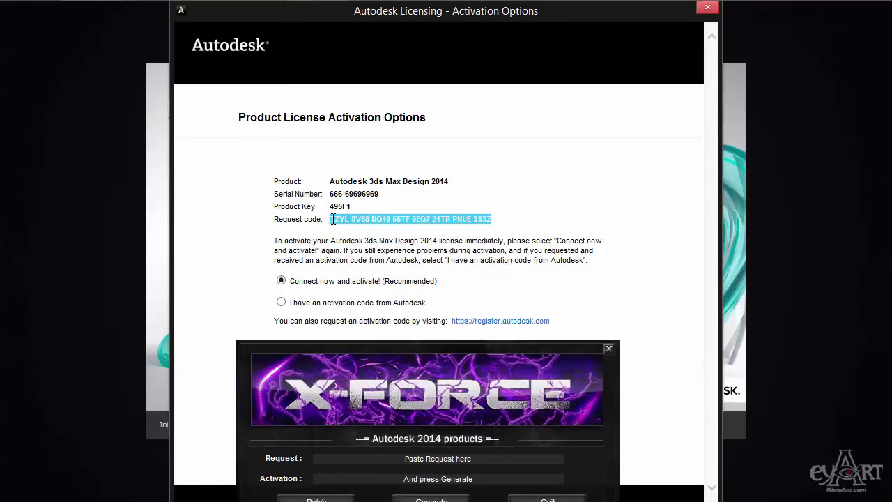
drag(418, 387, 410, 183)
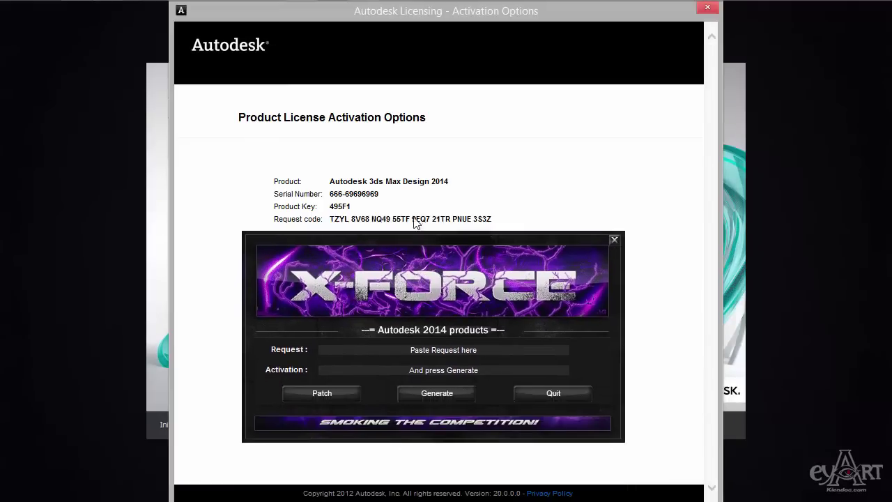
drag(480, 257, 364, 255)
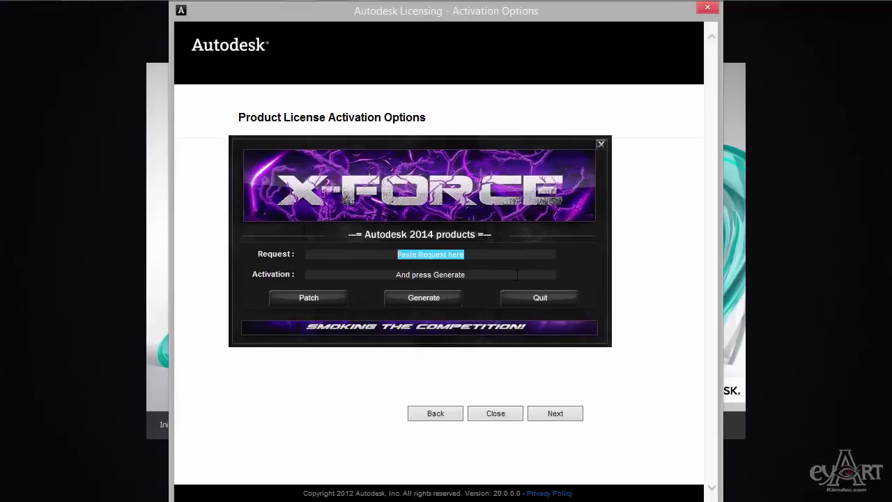
key(ctrl+v)
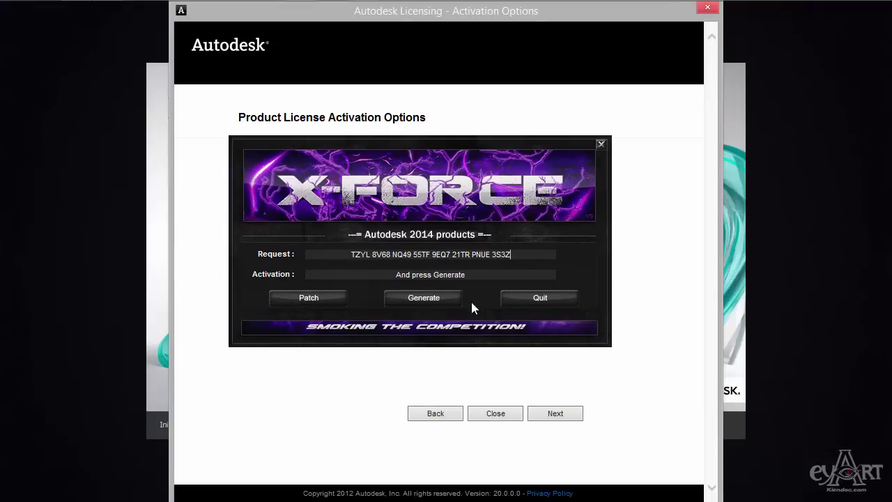
Step: Generate the activation code in the keygen and select all of it for copying
click(427, 297)
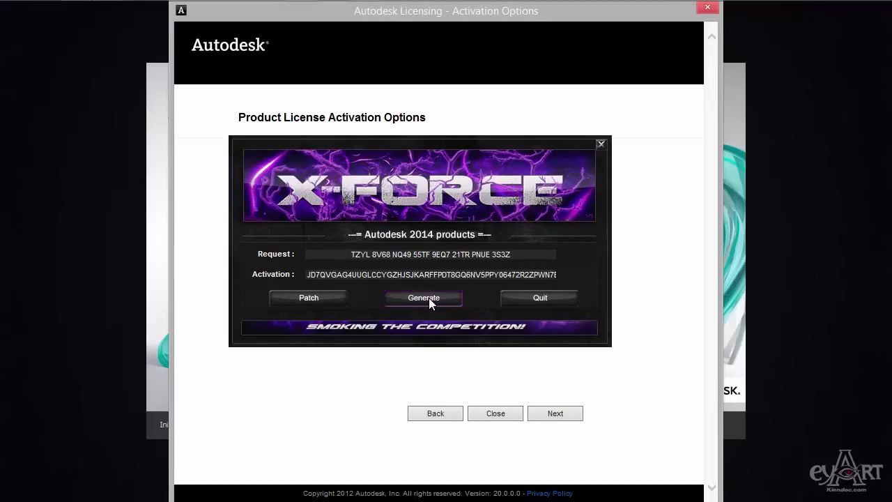
click(426, 298)
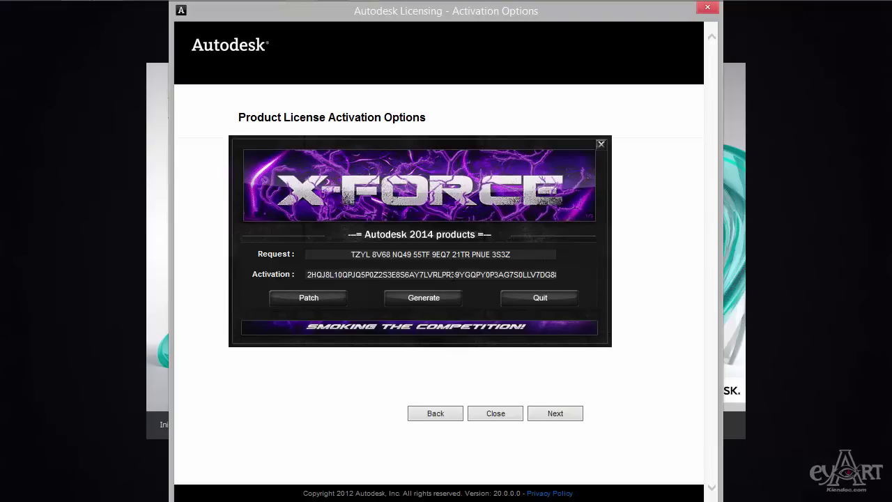
right_click(453, 275)
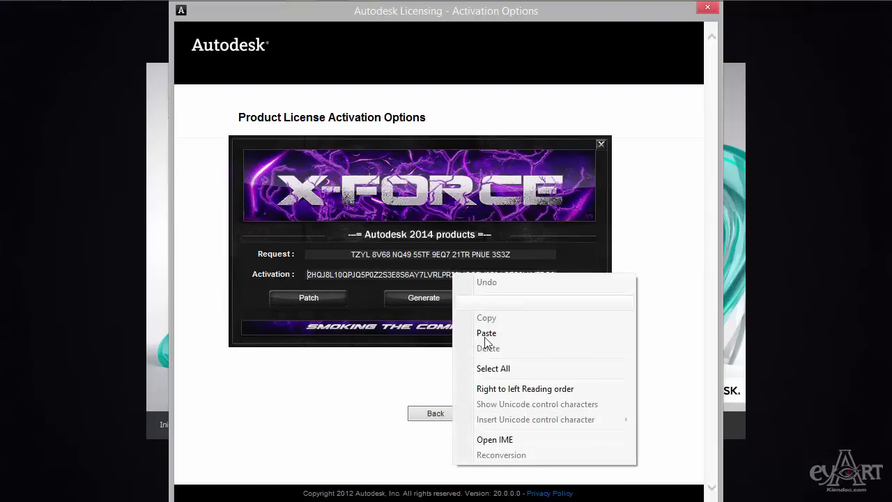
click(496, 368)
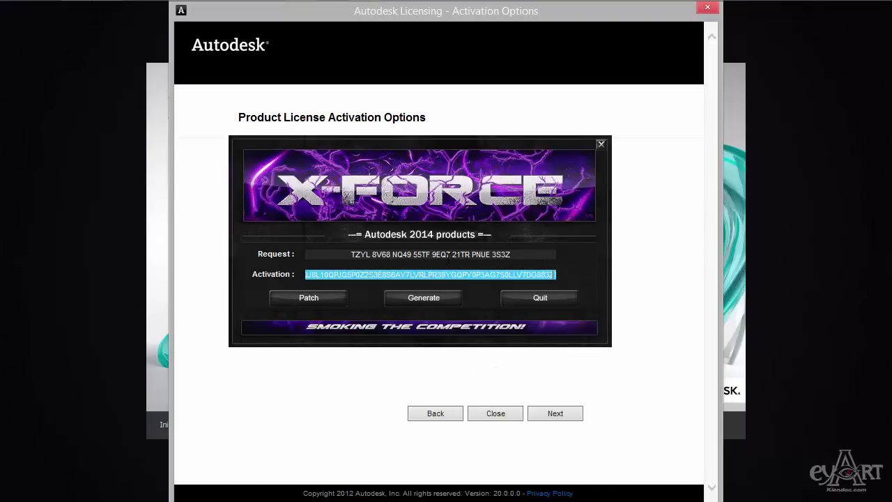
drag(450, 178, 460, 55)
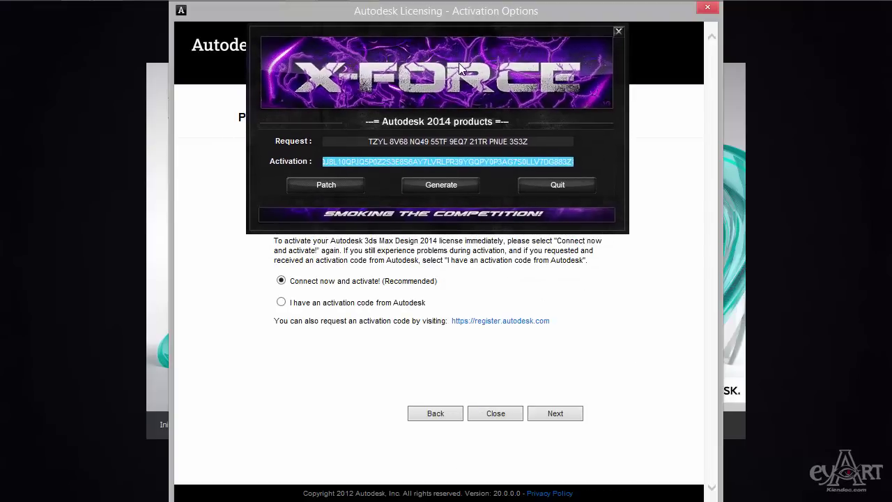
Step: Choose 'I have an activation code from Autodesk', paste the generated code into the boxes, and submit it
click(282, 303)
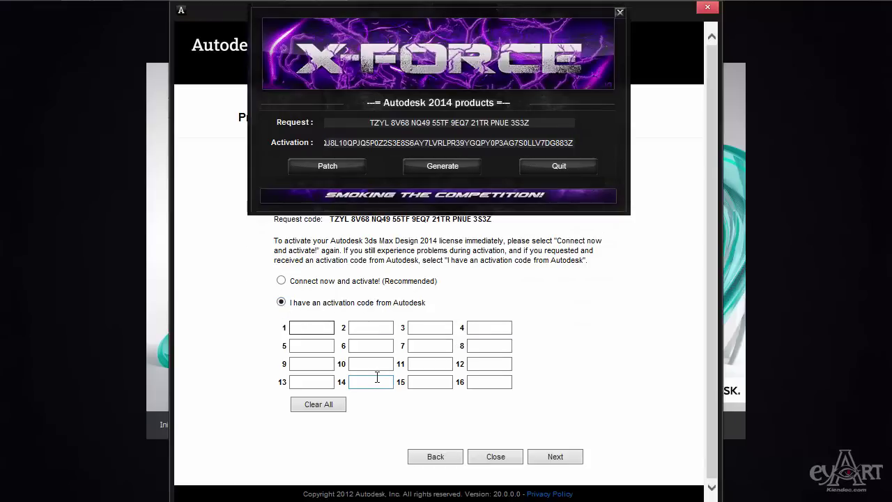
key(ctrl+v)
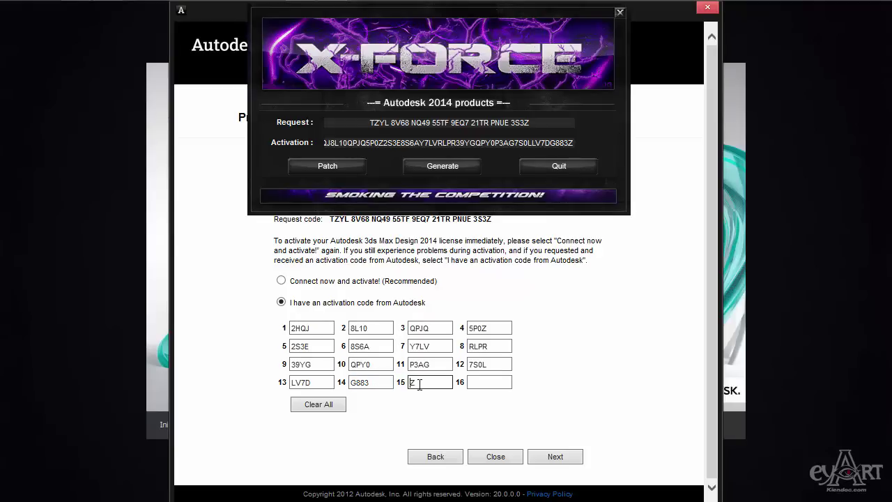
click(560, 459)
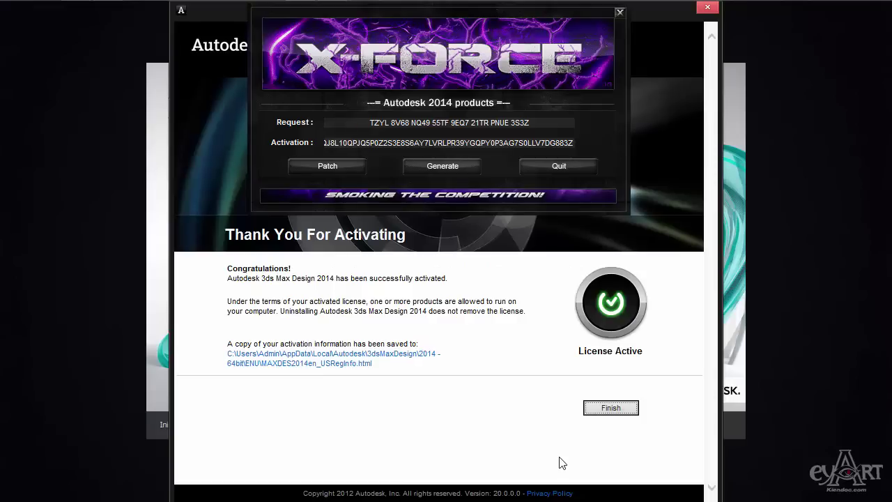
Step: Finish activation, quit the keygen, and close the Welcome screen with 'Show at startup' unchecked
click(610, 412)
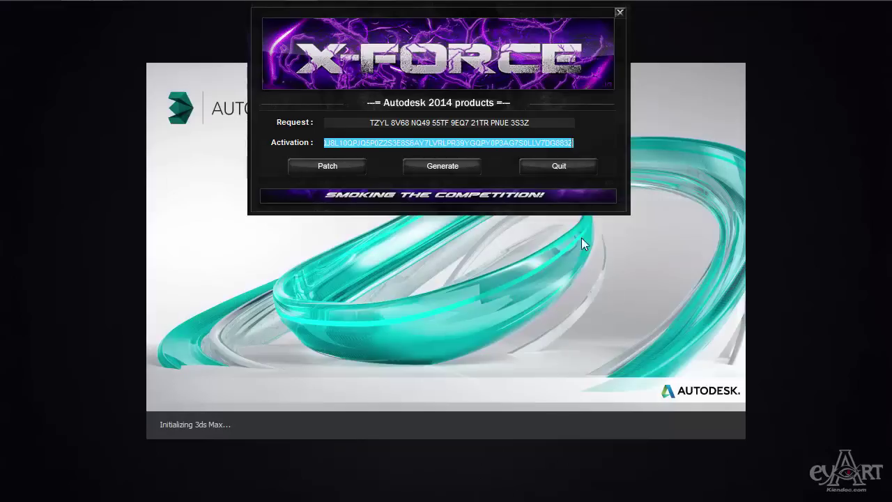
click(561, 171)
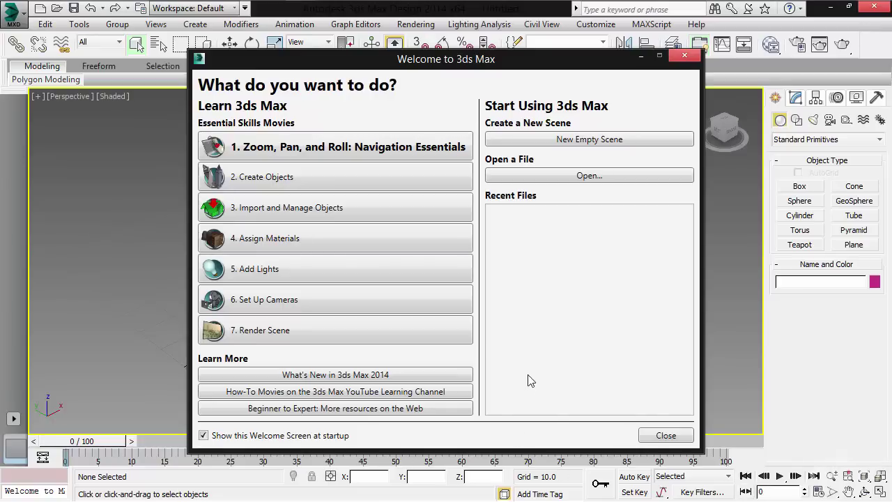
click(203, 435)
click(673, 437)
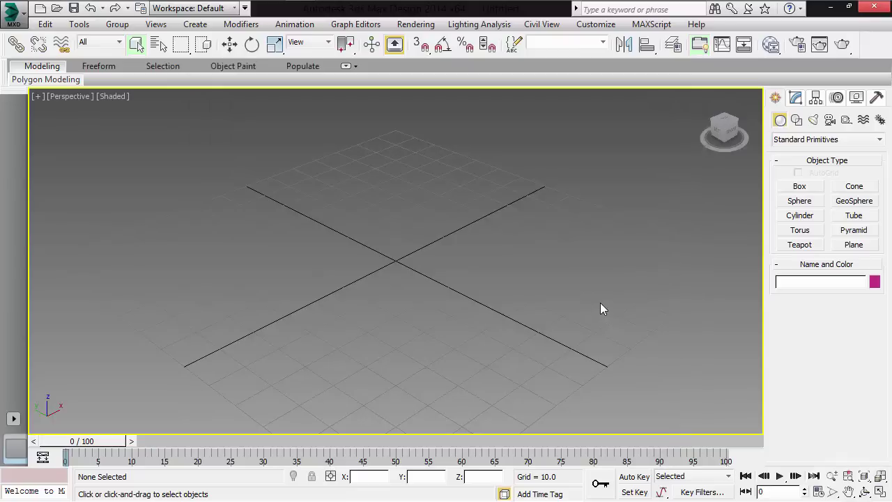
Step: In the Custom UI and Defaults Switcher, apply the ame-dark UI scheme and accept the restart notice for DesignVIZ.mentalray defaults
click(596, 24)
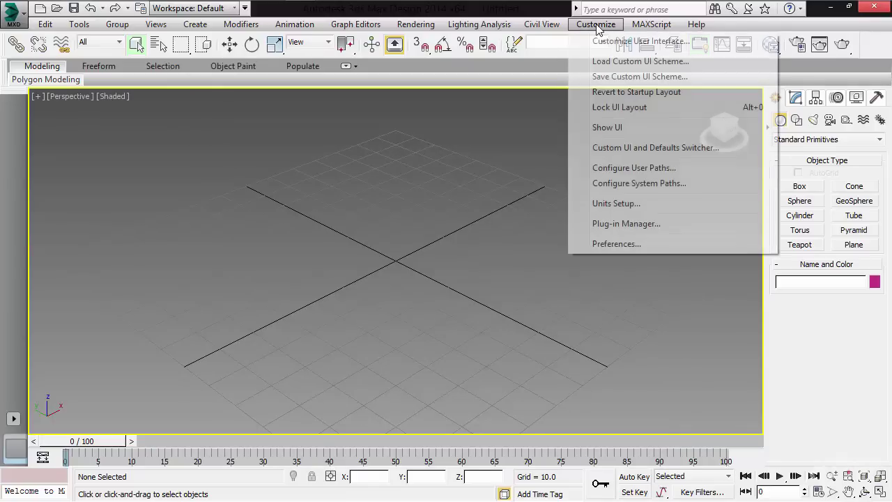
click(659, 147)
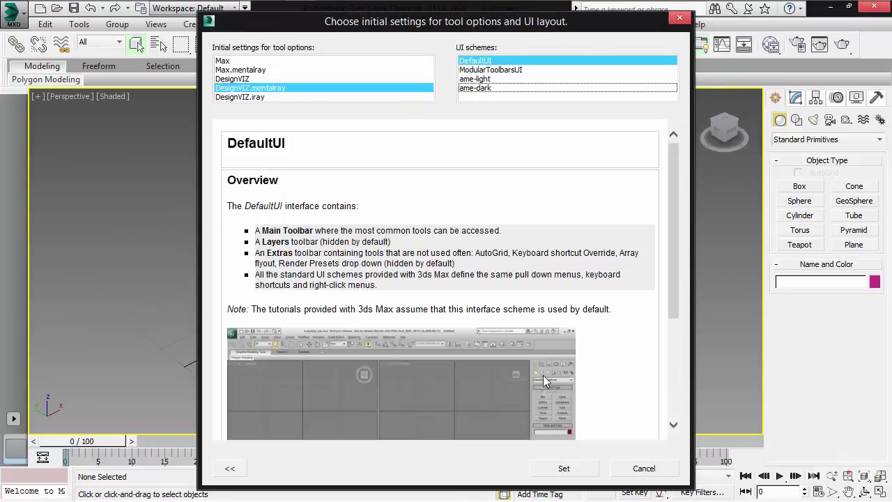
click(474, 88)
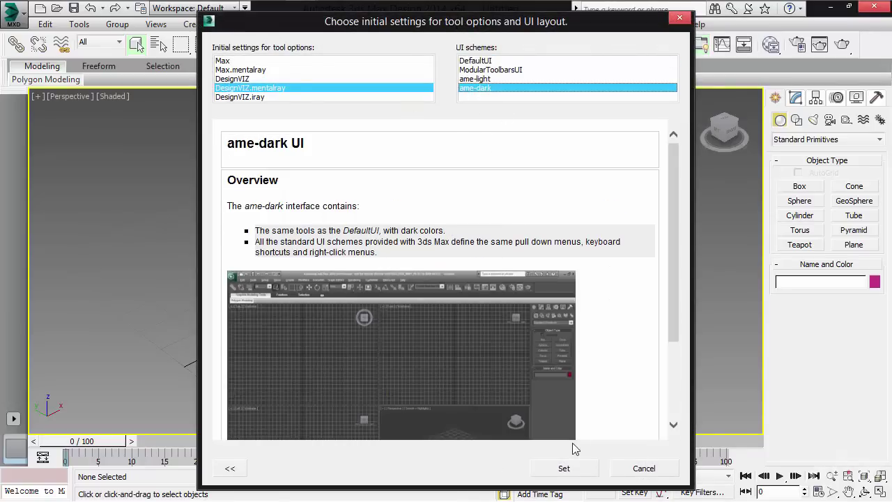
click(569, 469)
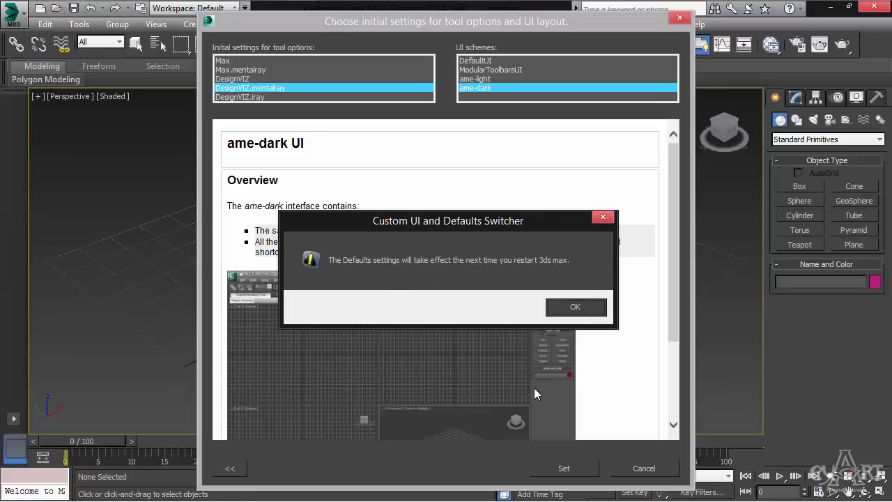
click(575, 308)
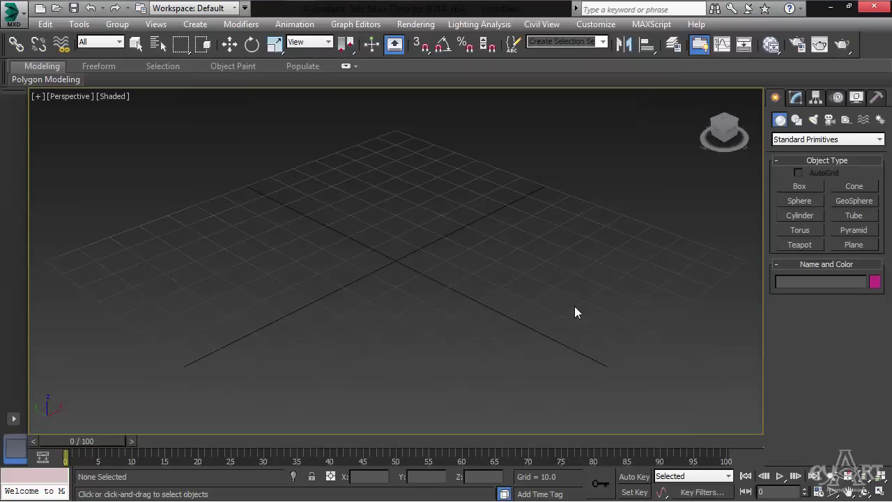